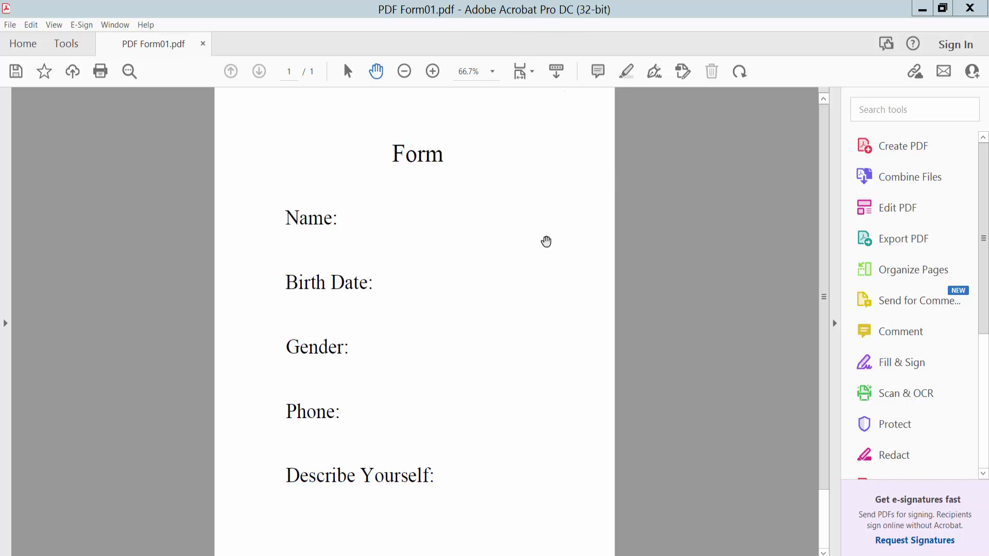
Start Prepare Form on the Form01 document from the Tools collection
click(477, 274)
scroll(490, 258, down, 1)
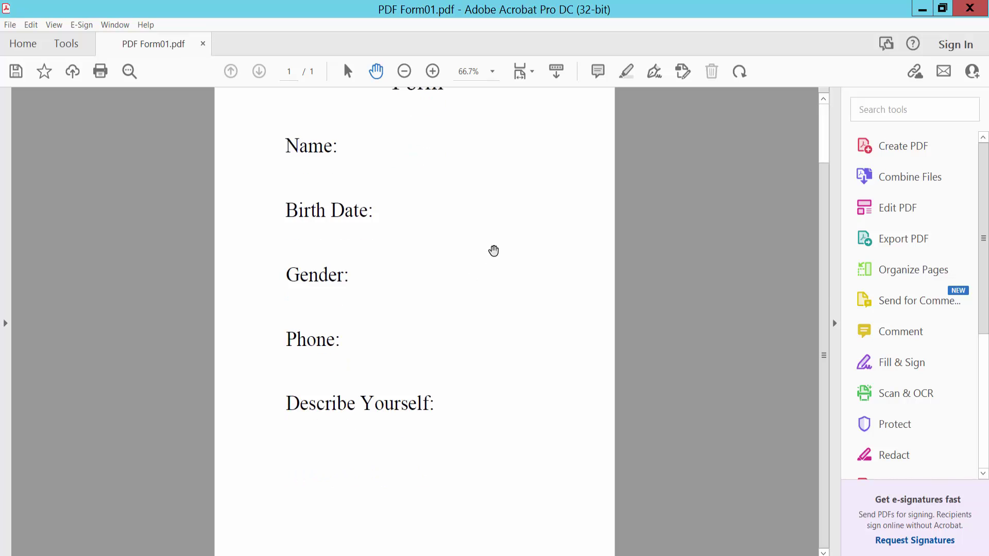
scroll(494, 249, up, 1)
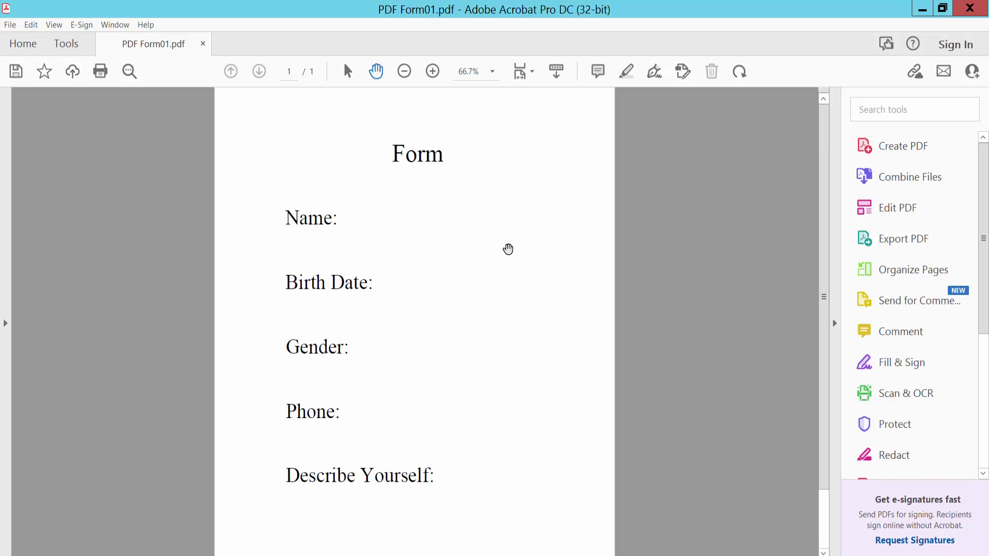
click(66, 46)
scroll(541, 379, down, 2)
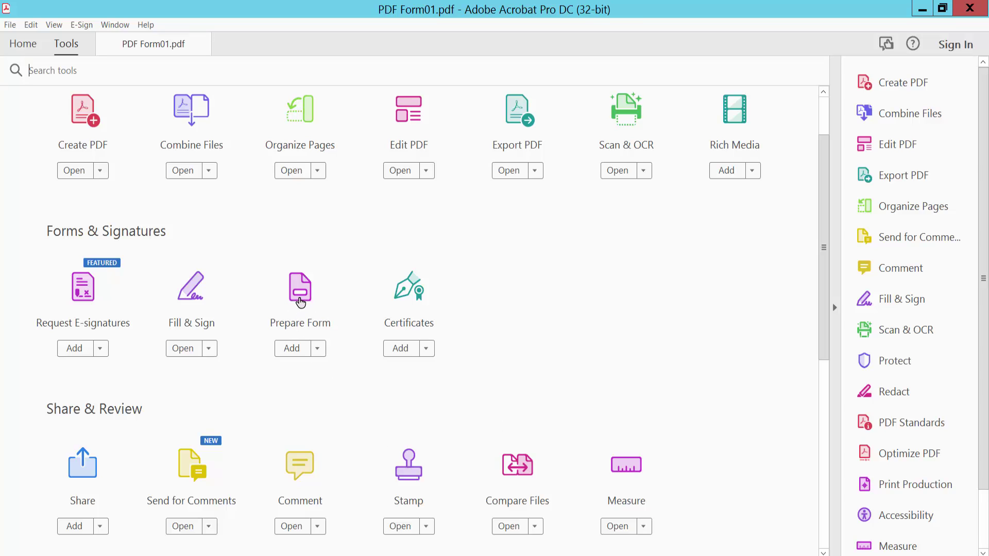
click(300, 302)
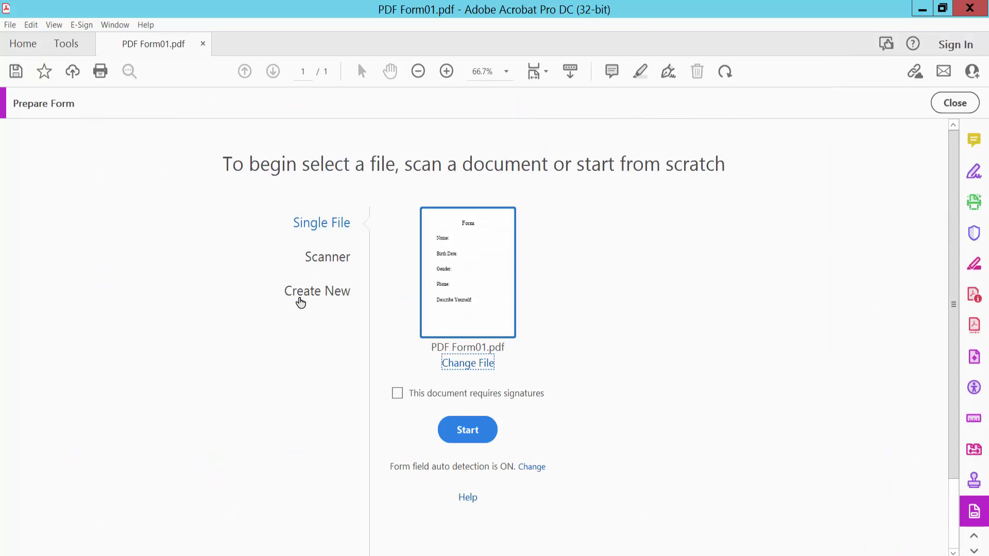
click(470, 429)
Save the document under its existing name, replacing the file, to enter form editing
click(569, 322)
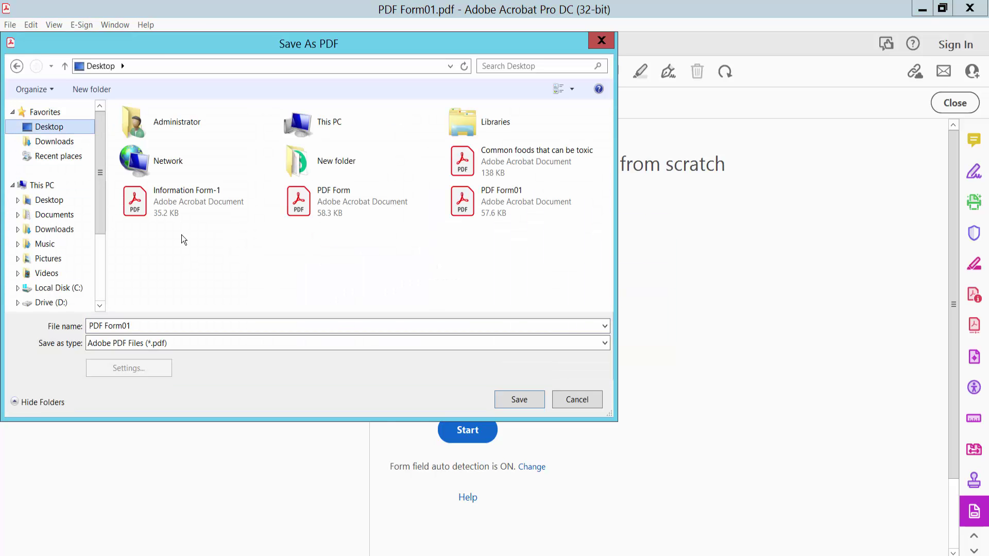
click(521, 401)
click(524, 348)
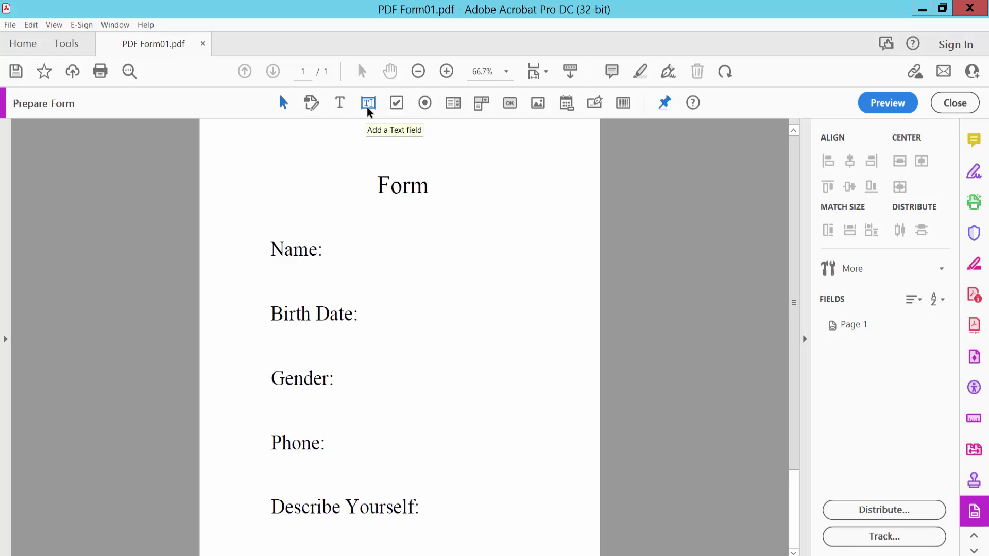
Draw a text field Text2 beside the Name: label and return to the Select Object tool
click(368, 105)
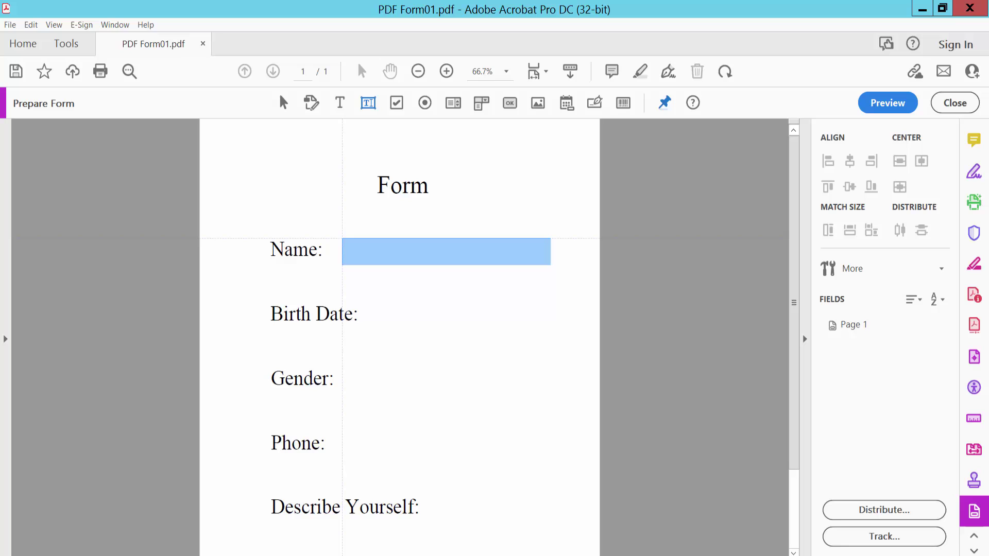
drag(343, 239, 554, 266)
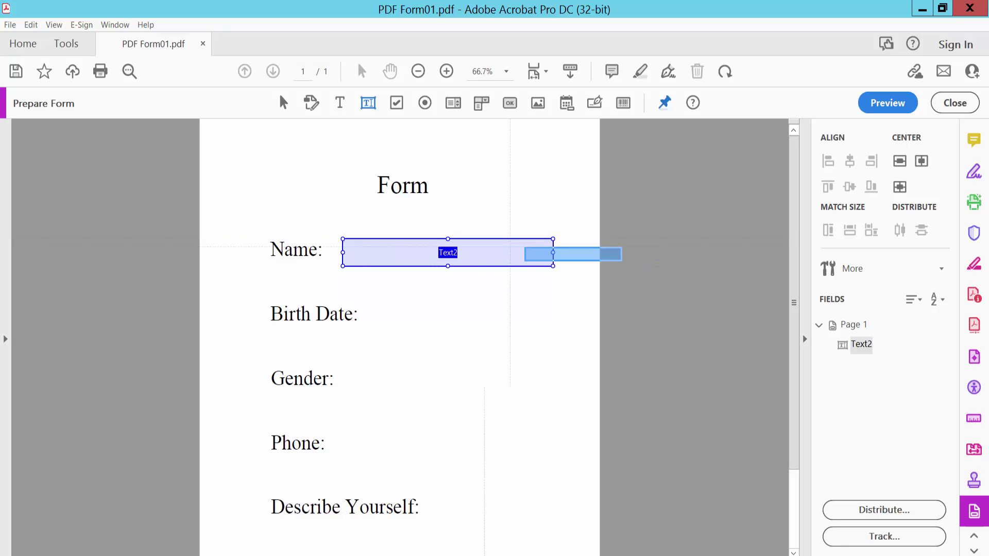
click(283, 108)
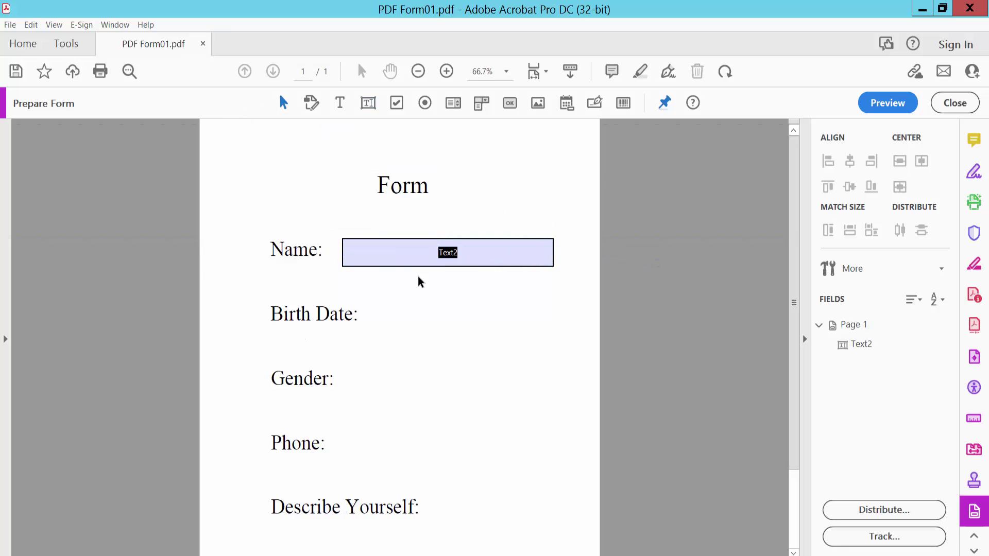
In the field's Appearance properties, give it a blue border of medium thickness
right_click(409, 251)
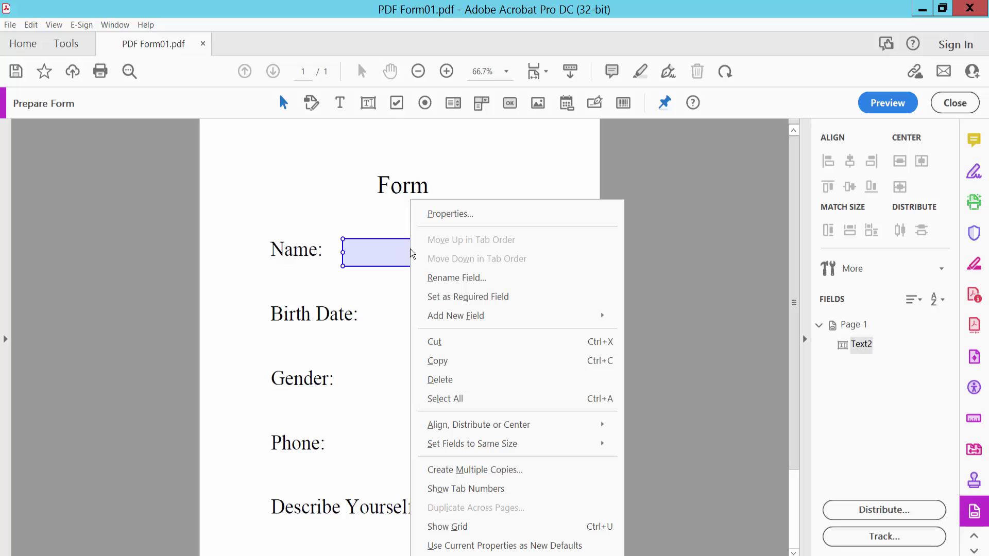
click(453, 216)
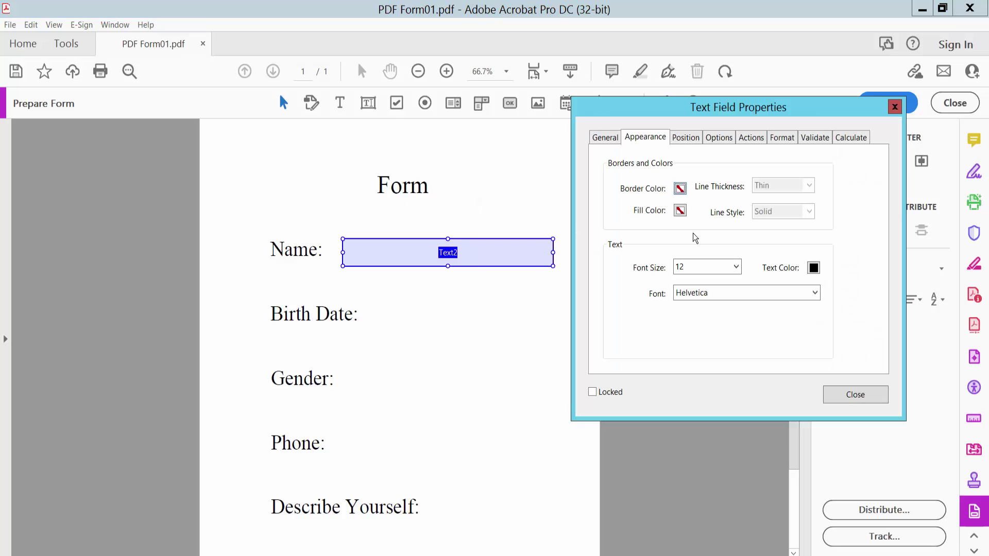
click(607, 140)
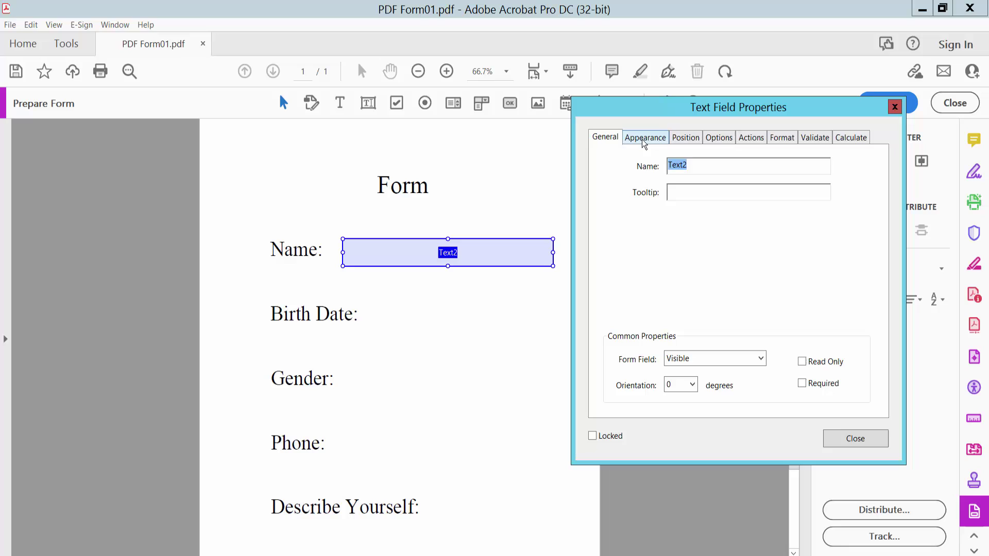
click(643, 141)
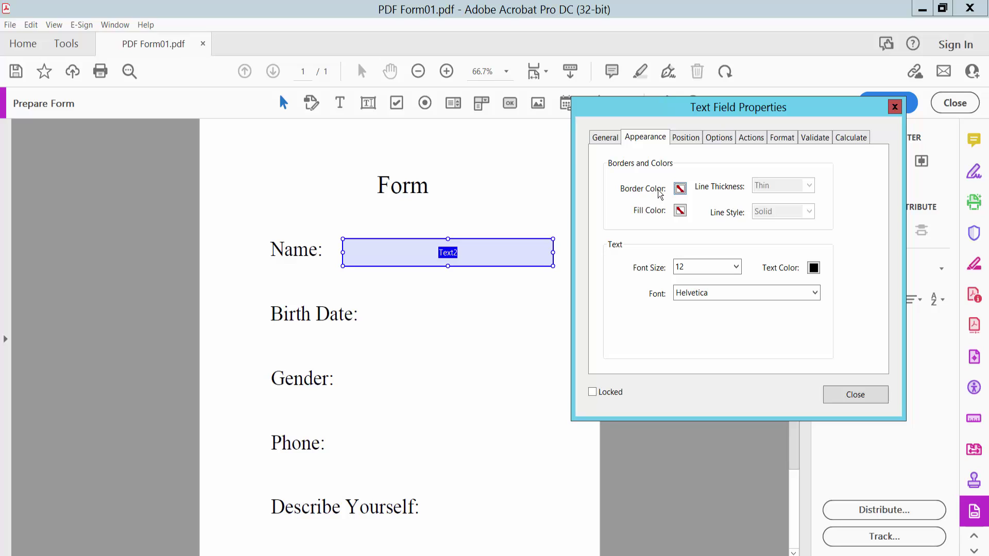
click(681, 190)
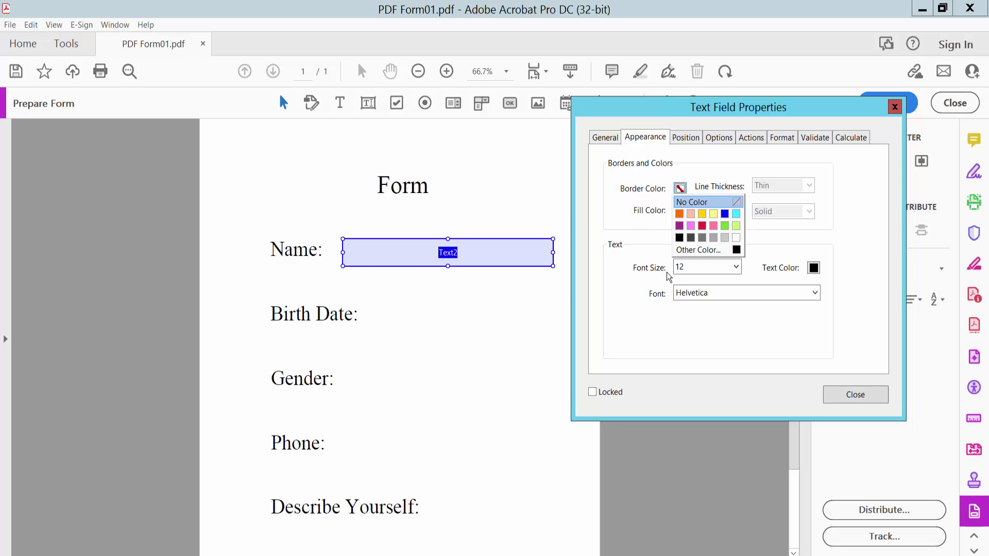
click(724, 213)
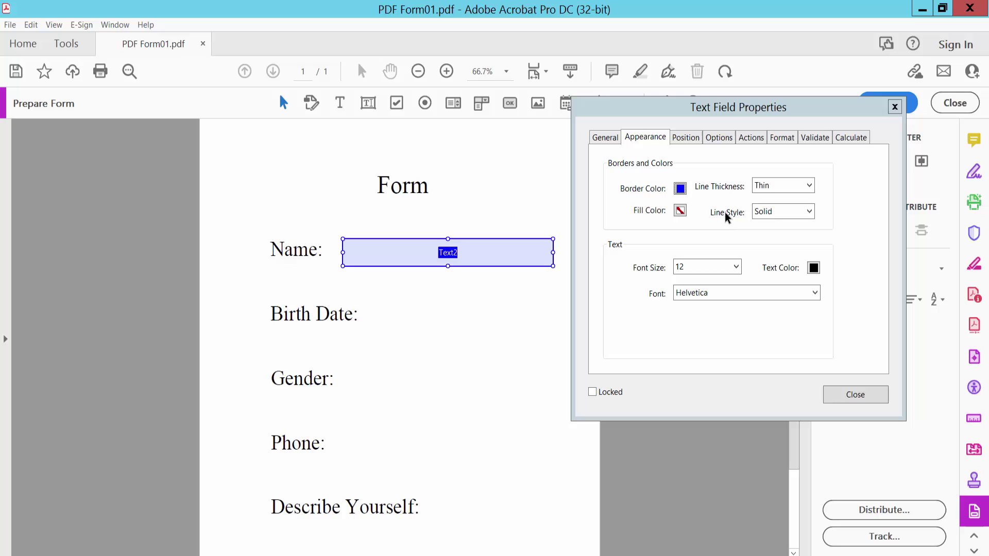
click(810, 188)
click(767, 213)
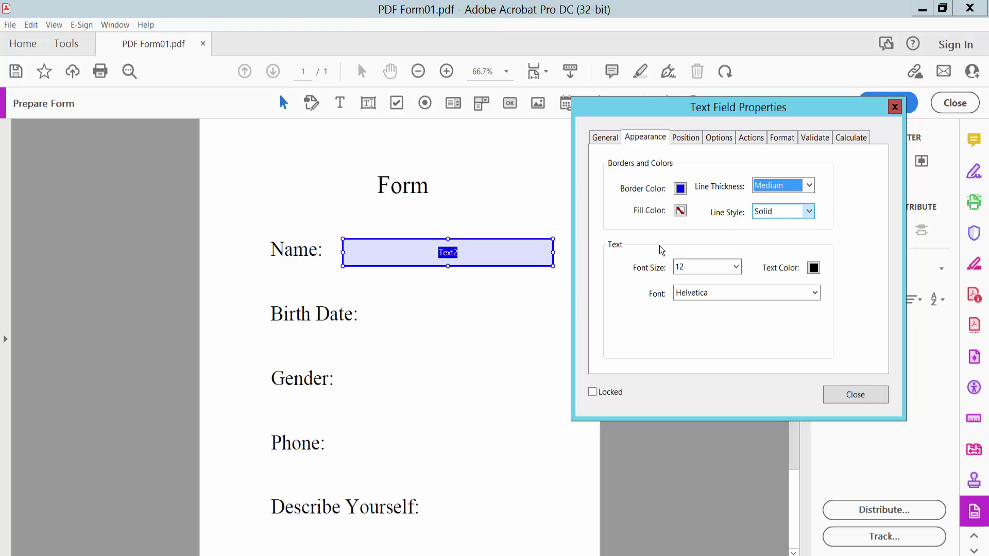
Set the fill colour to light gray, keep the border style Solid, and close the properties
click(681, 211)
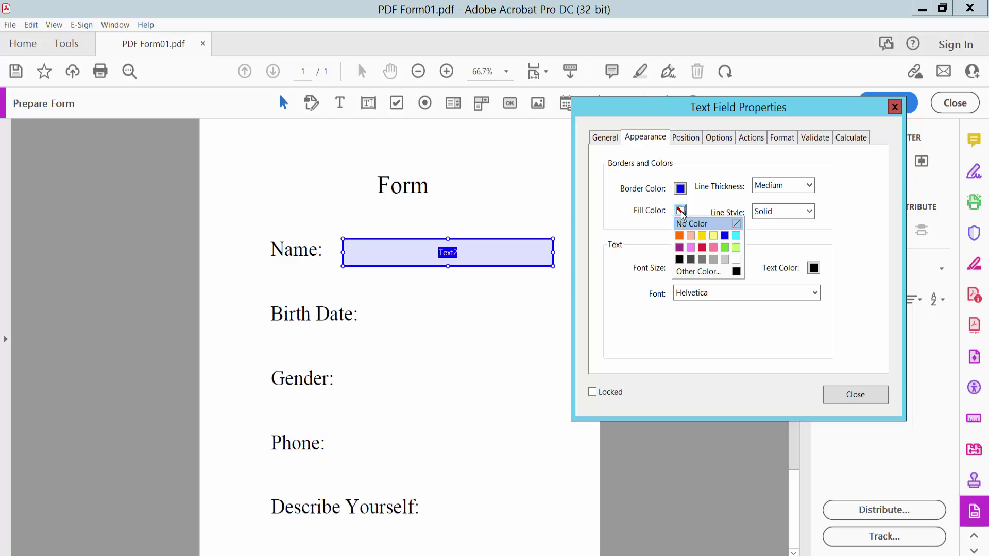
click(725, 259)
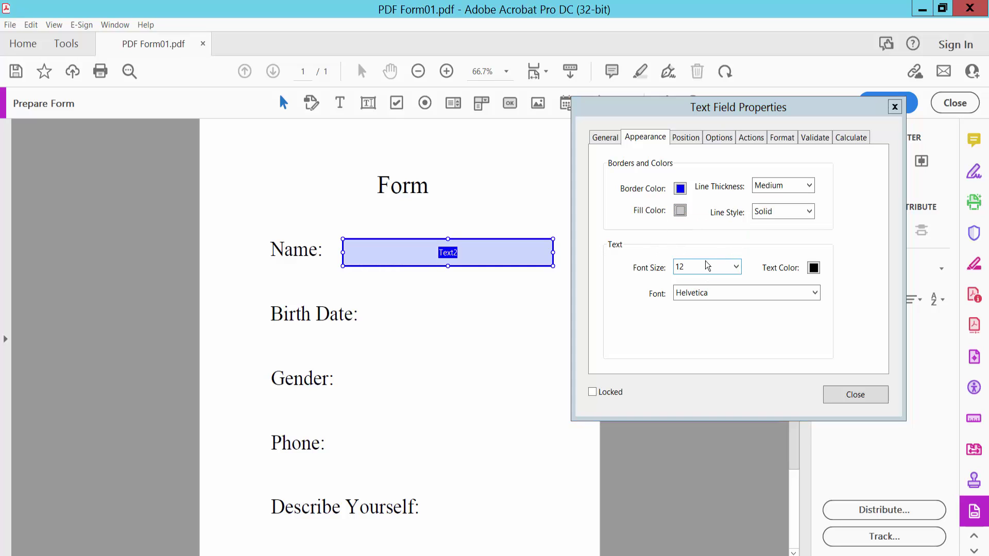
click(808, 211)
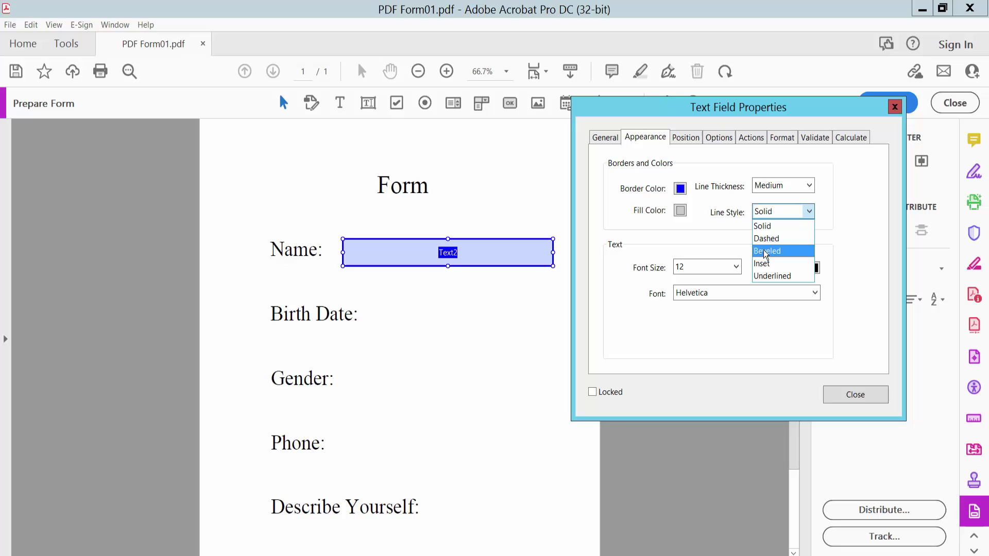
click(770, 226)
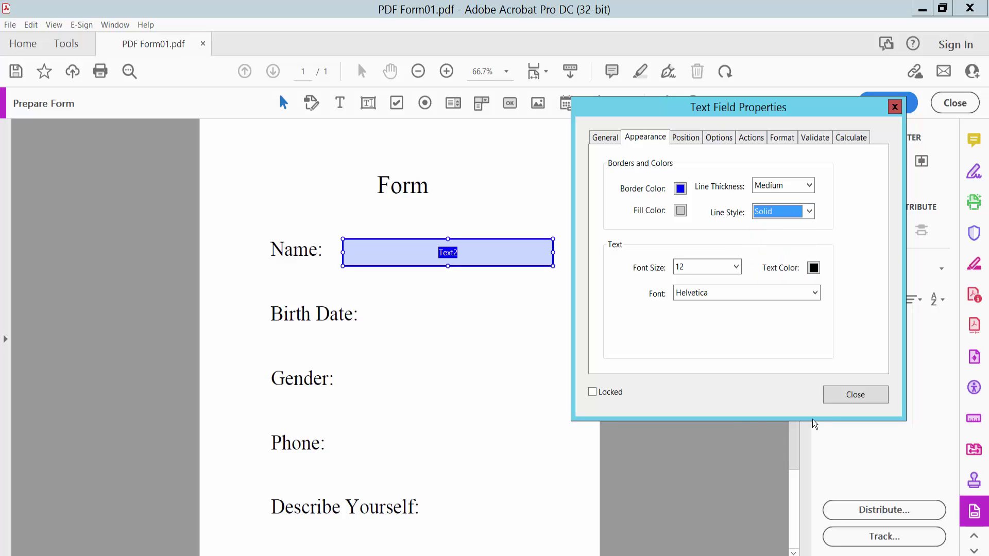
click(856, 396)
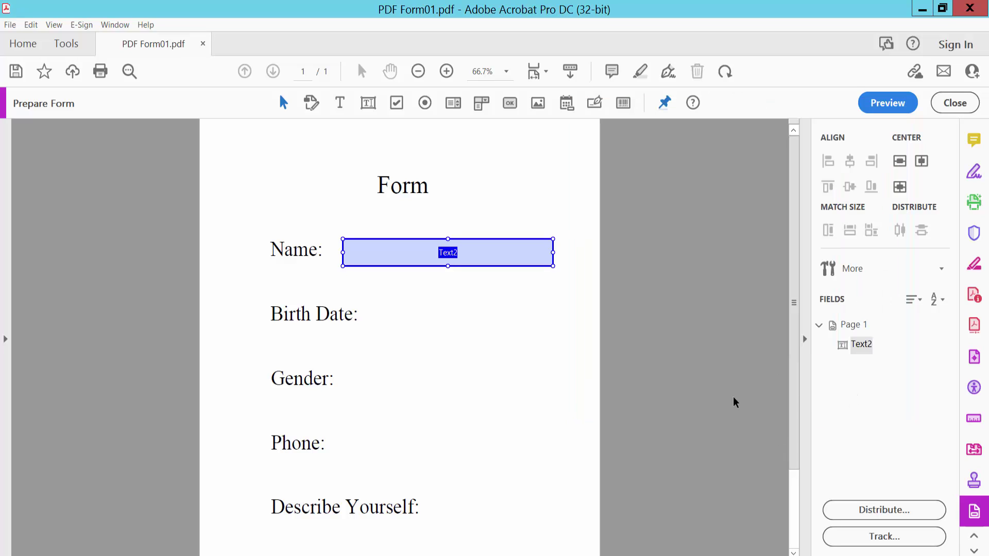
Preview the form and enter 'type here text' into the Name field
click(886, 103)
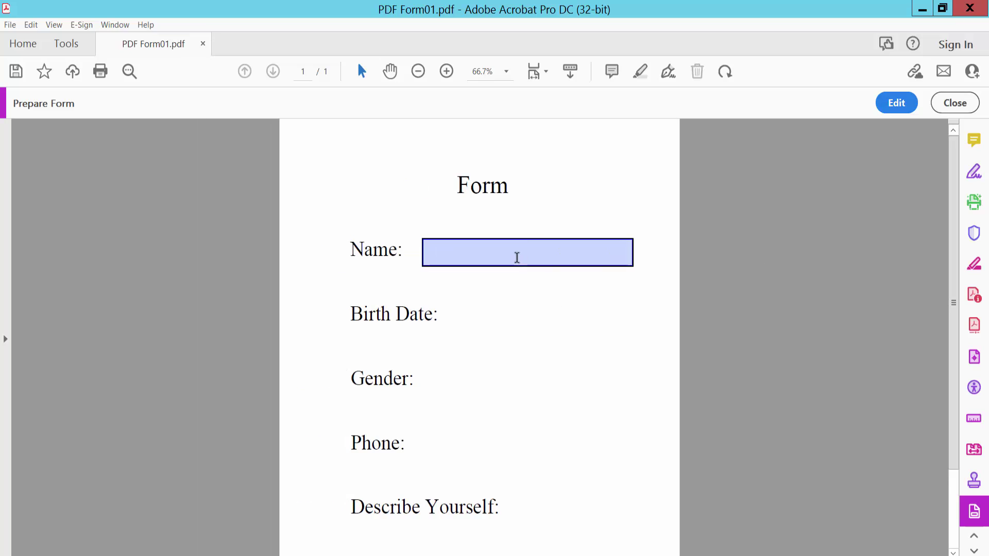
click(475, 256)
text(type here text)
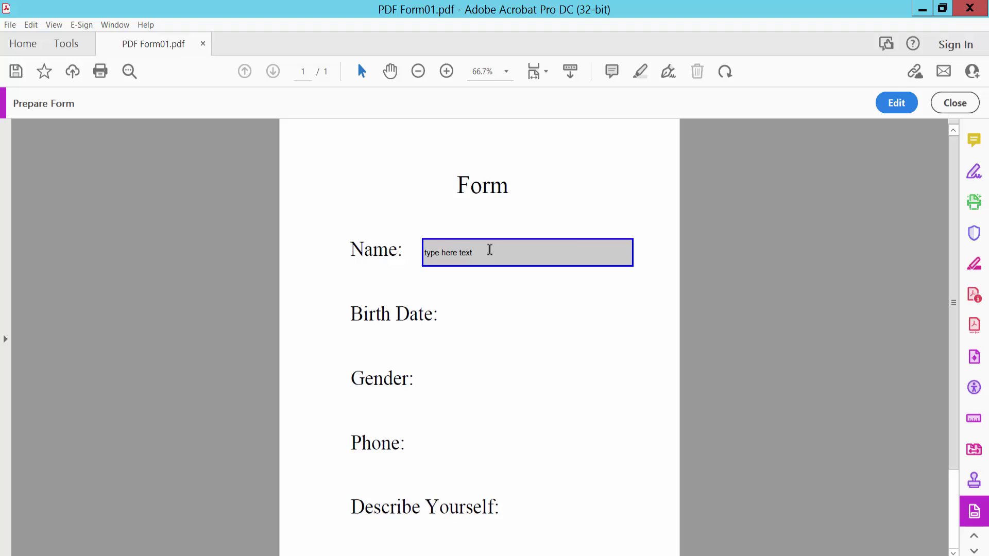
Back in edit mode, give the Name field a pink border with Thick line thickness
click(896, 103)
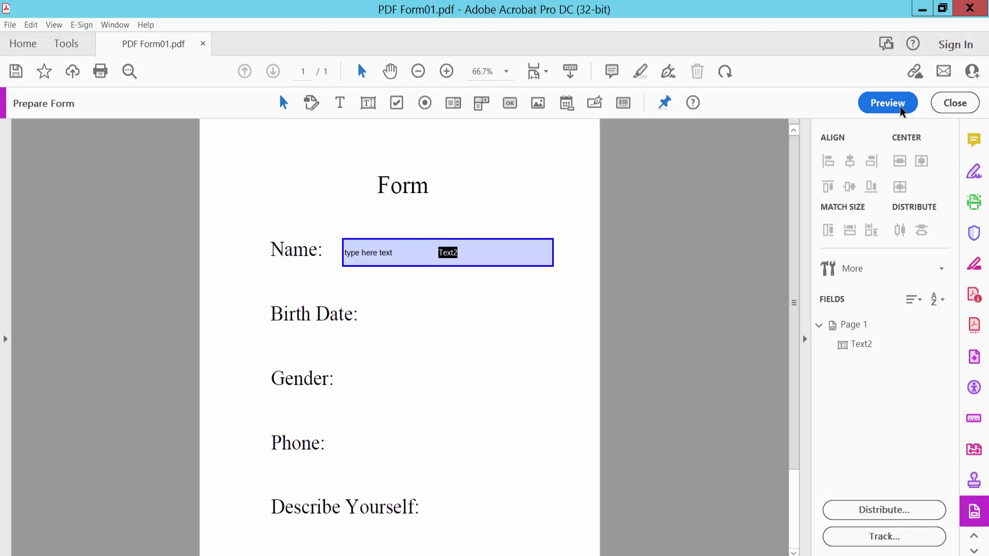
right_click(447, 255)
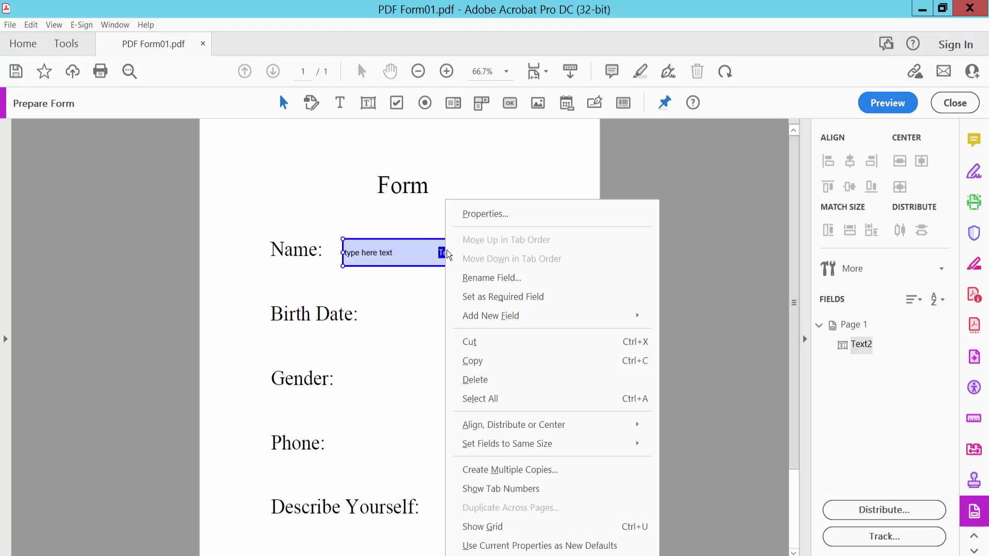
click(479, 215)
click(680, 189)
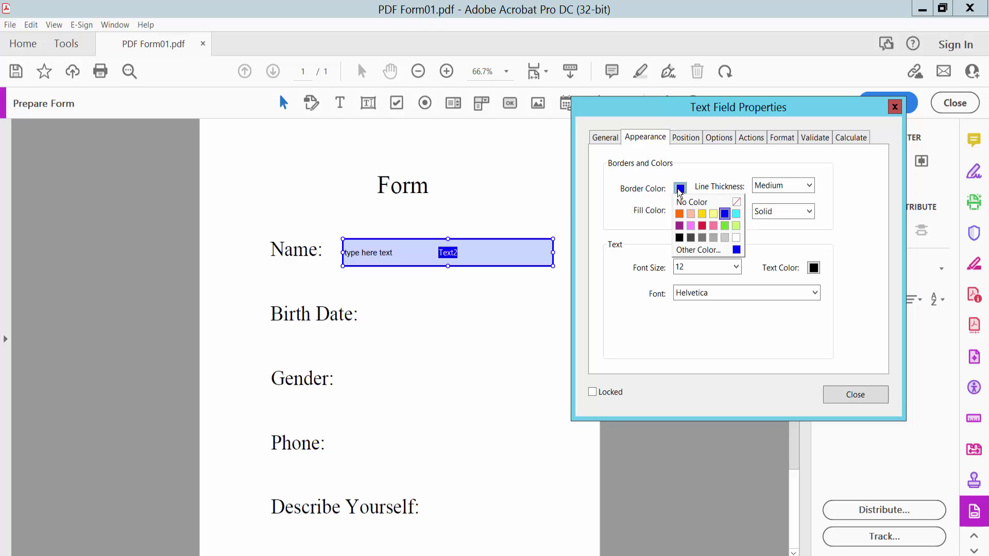
click(691, 225)
click(807, 190)
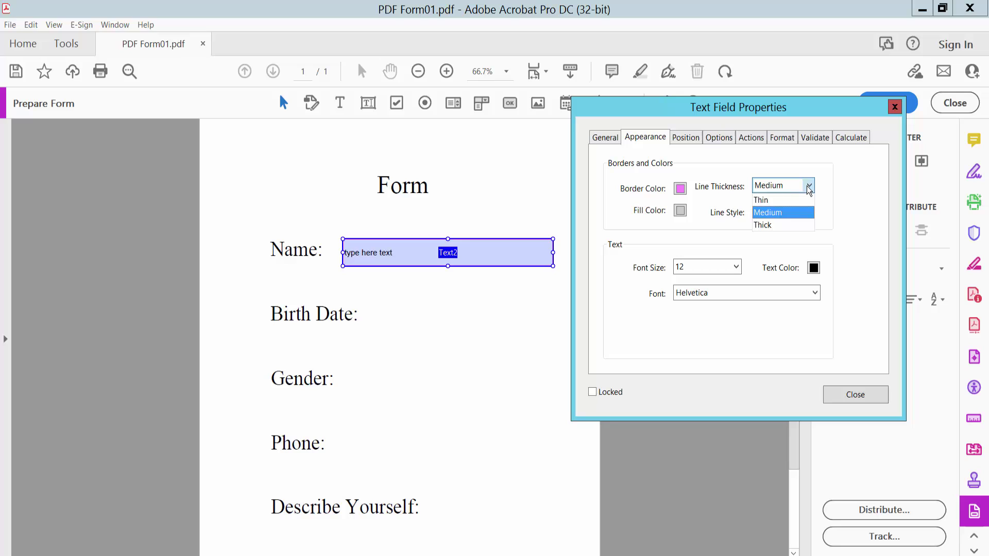
click(768, 224)
Set the Name field's fill colour to green and its border style to Dashed
click(681, 211)
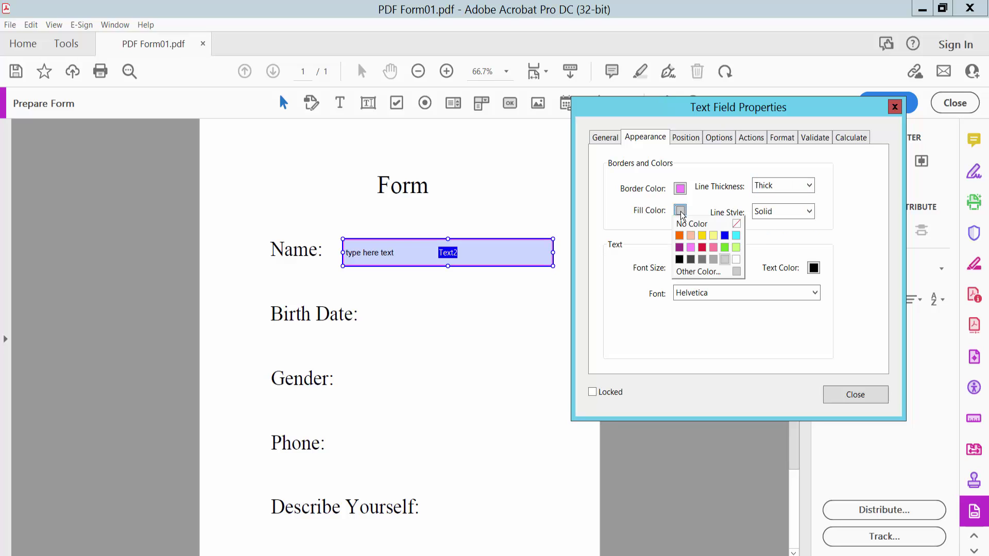
click(726, 249)
click(808, 212)
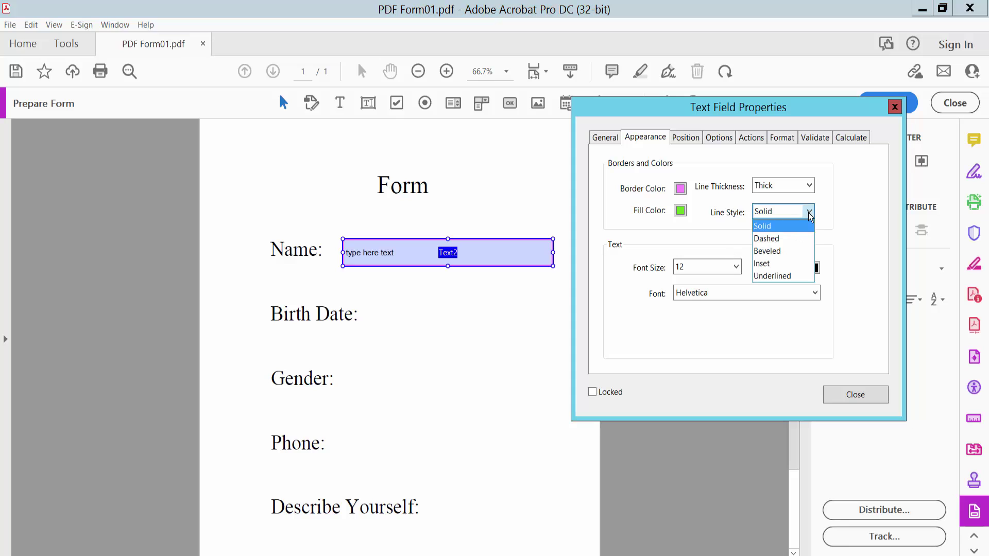
click(766, 238)
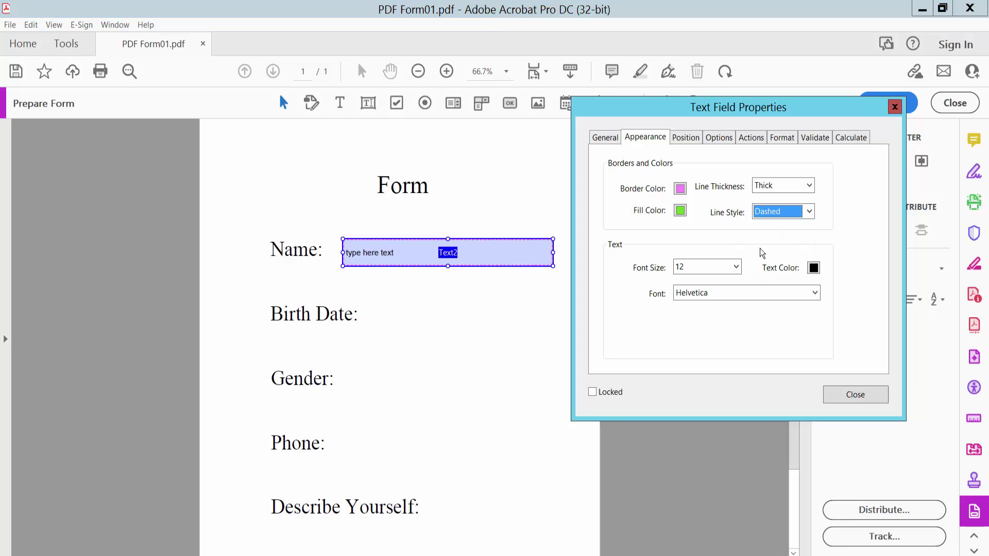
Close the properties and preview the Name field's green fill and pink dashed border, glancing at the File menu
click(850, 394)
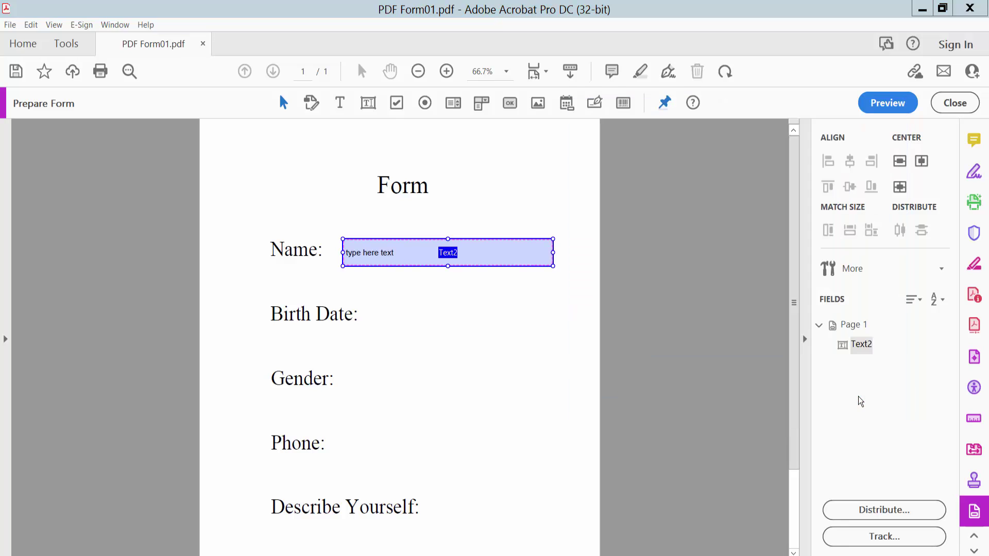
click(888, 102)
click(515, 254)
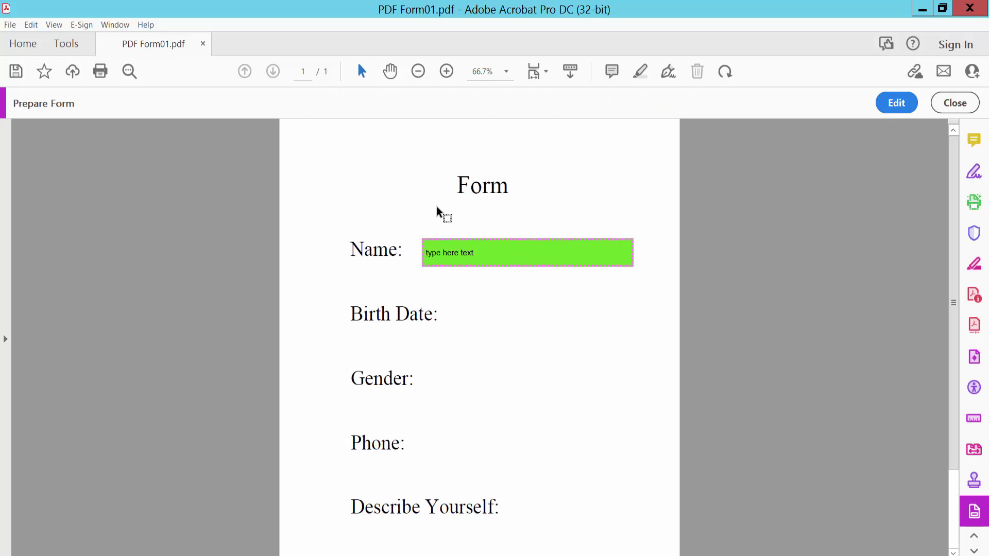
click(10, 25)
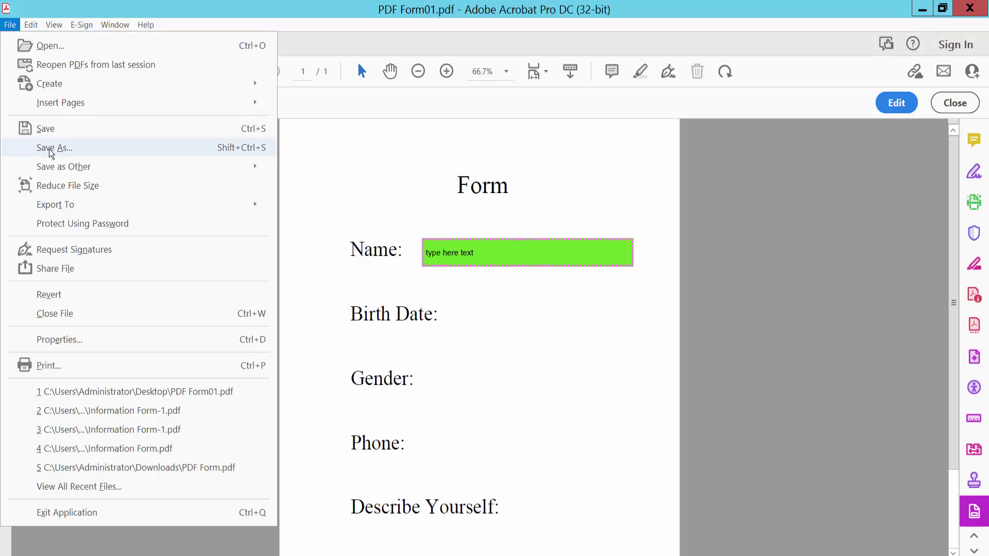
click(533, 193)
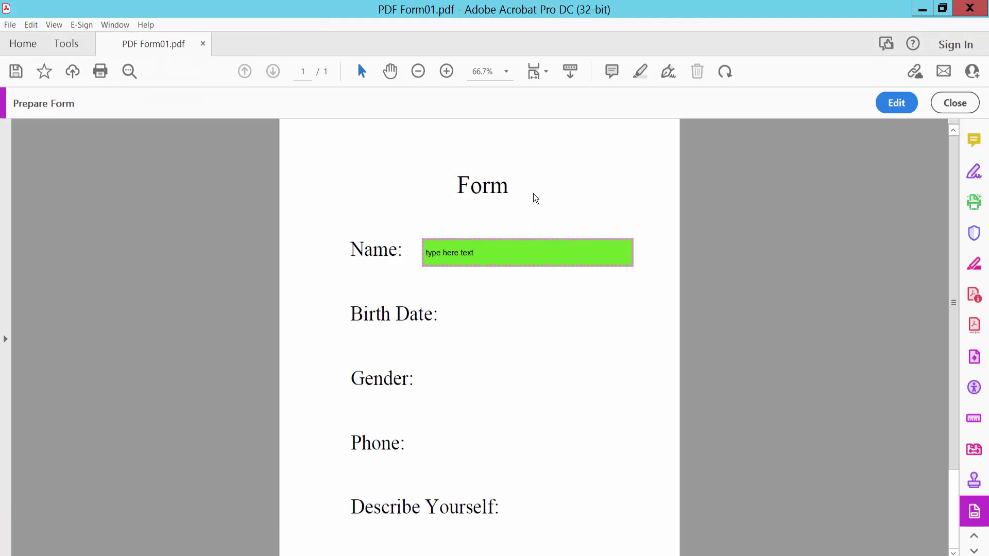